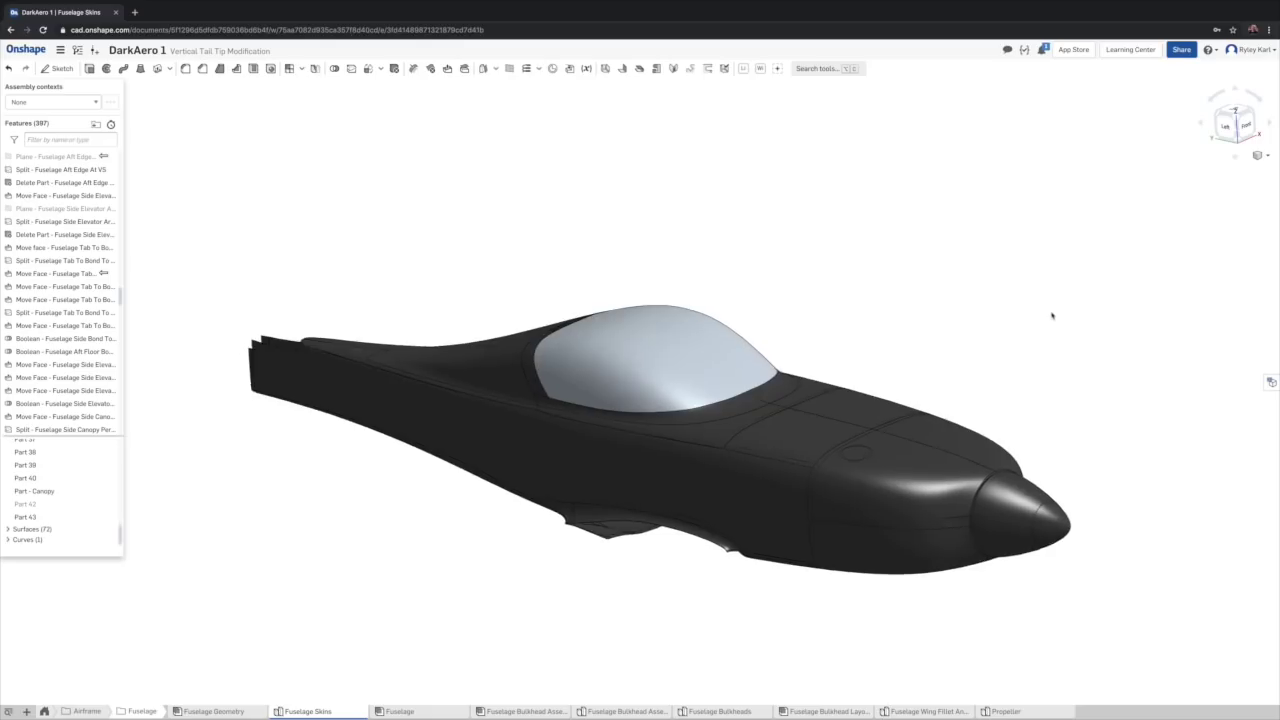
# Rotate the UL 520iS engine and cowling assembly toward a side view.
pyautogui.press('Left')
pyautogui.press('Left')
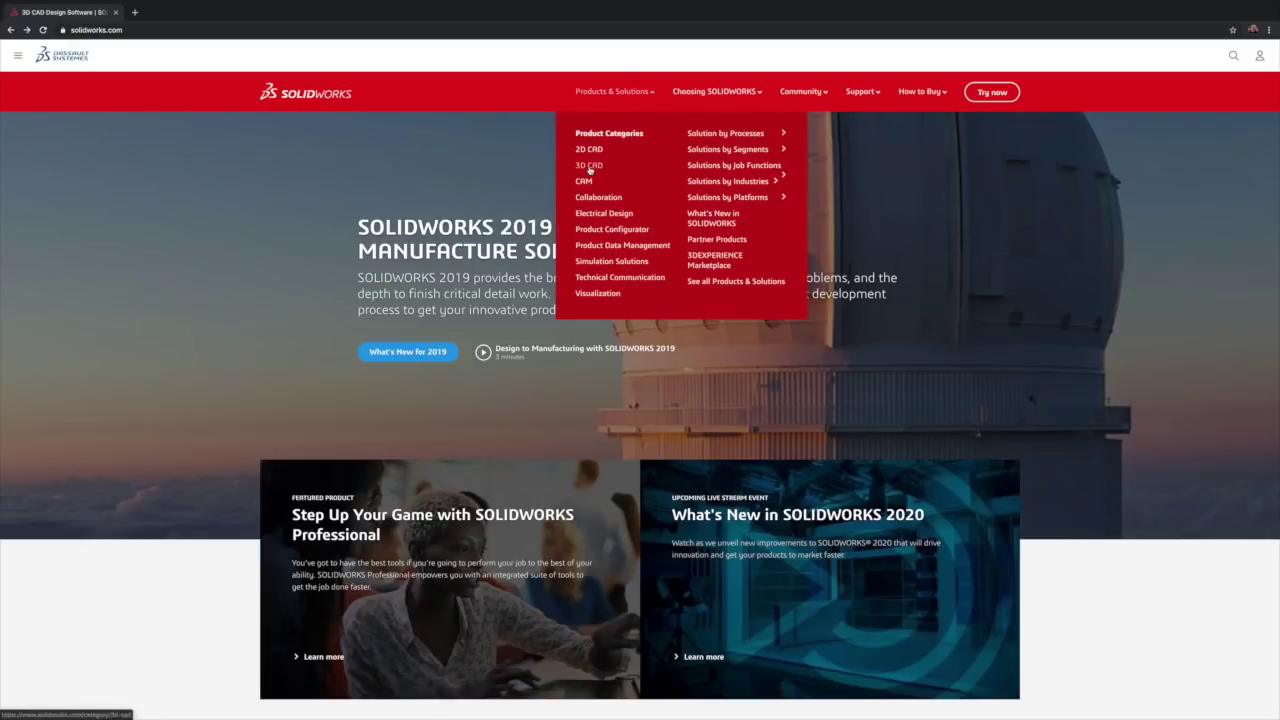
# Go to the SOLIDWORKS 3D CAD product page from Products & Solutions.
pyautogui.click(589, 166)
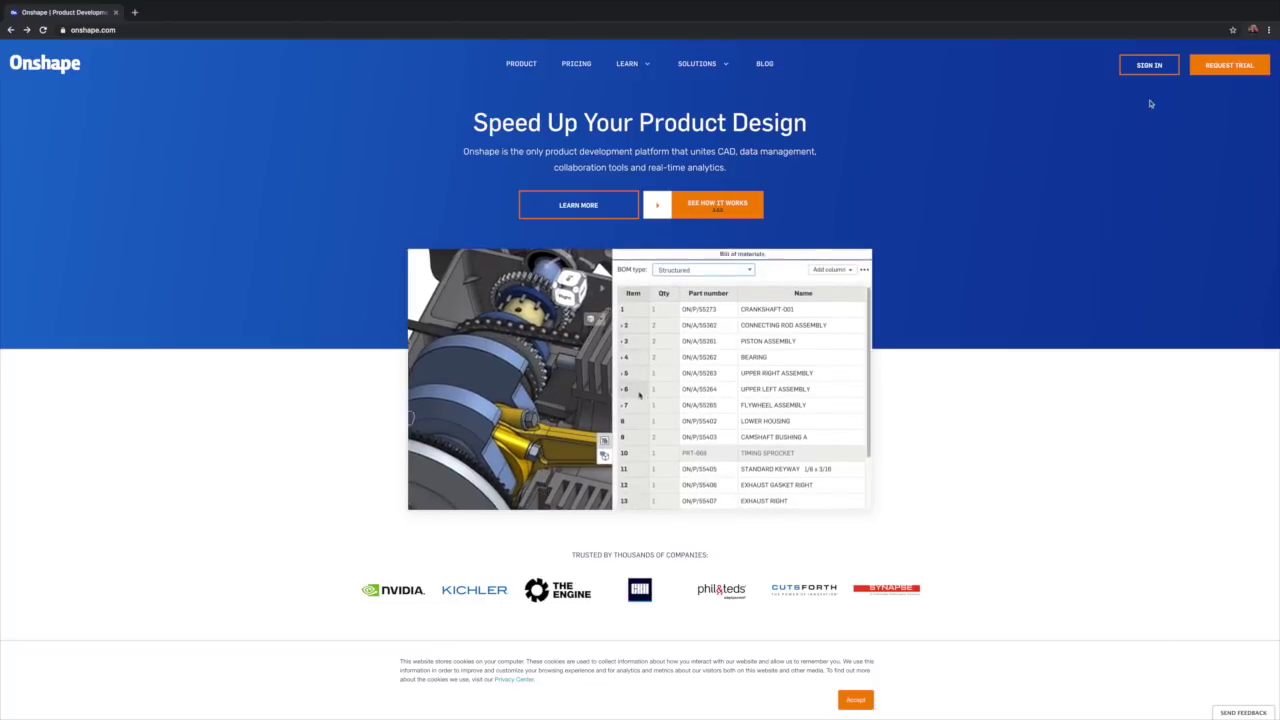
# Sign in on onshape.com to reach the My Onshape documents list.
pyautogui.click(1157, 67)
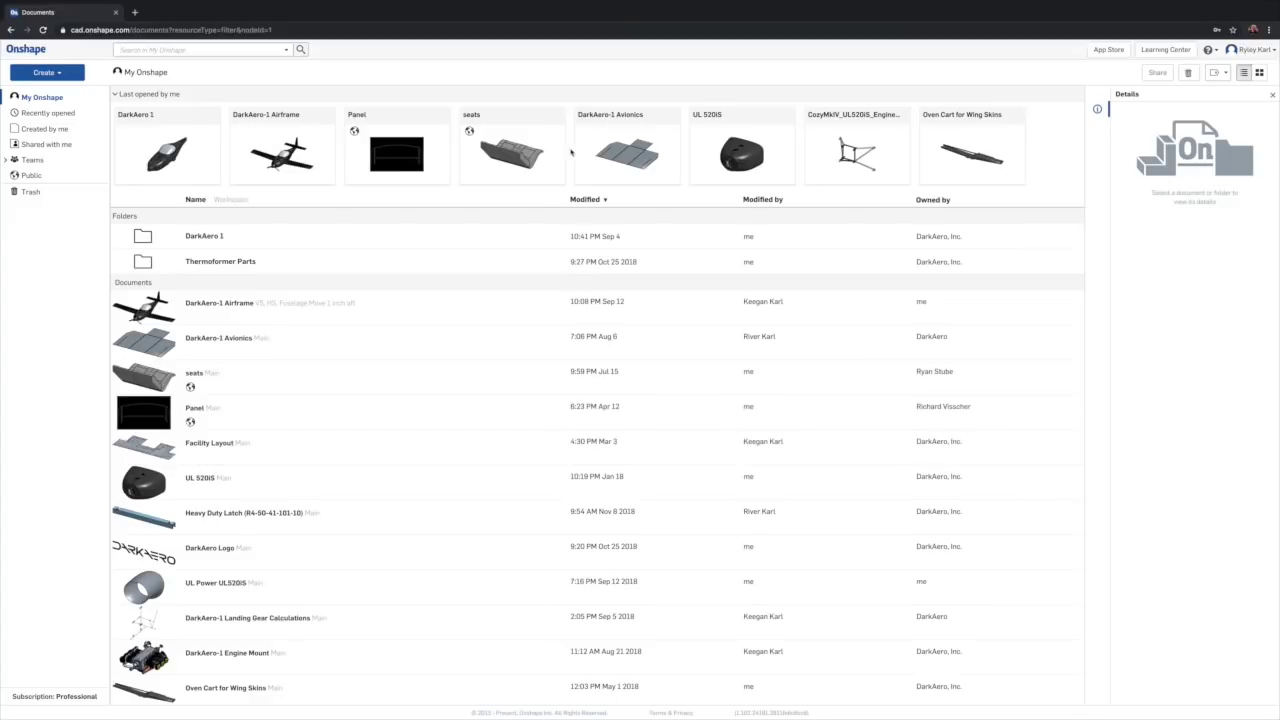
# Open the DarkAero 1 document inside the DarkAero 1 folder.
pyautogui.doubleClick(204, 236)
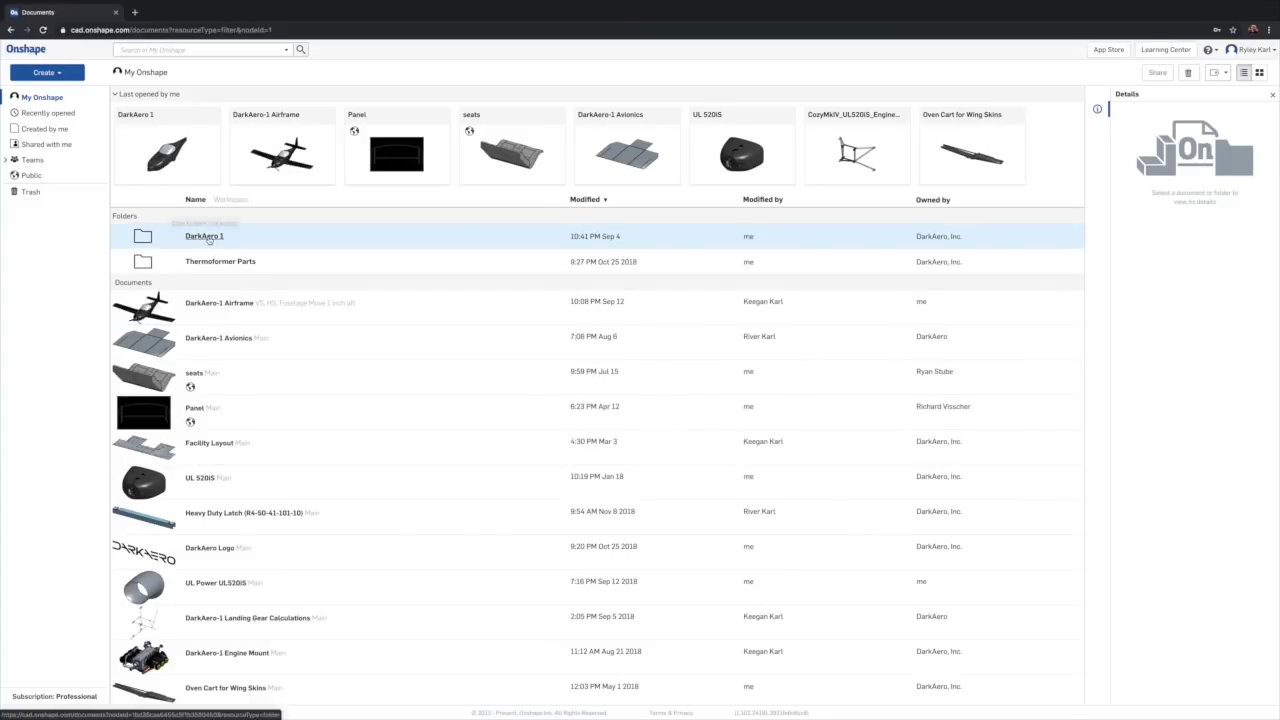
pyautogui.click(203, 115)
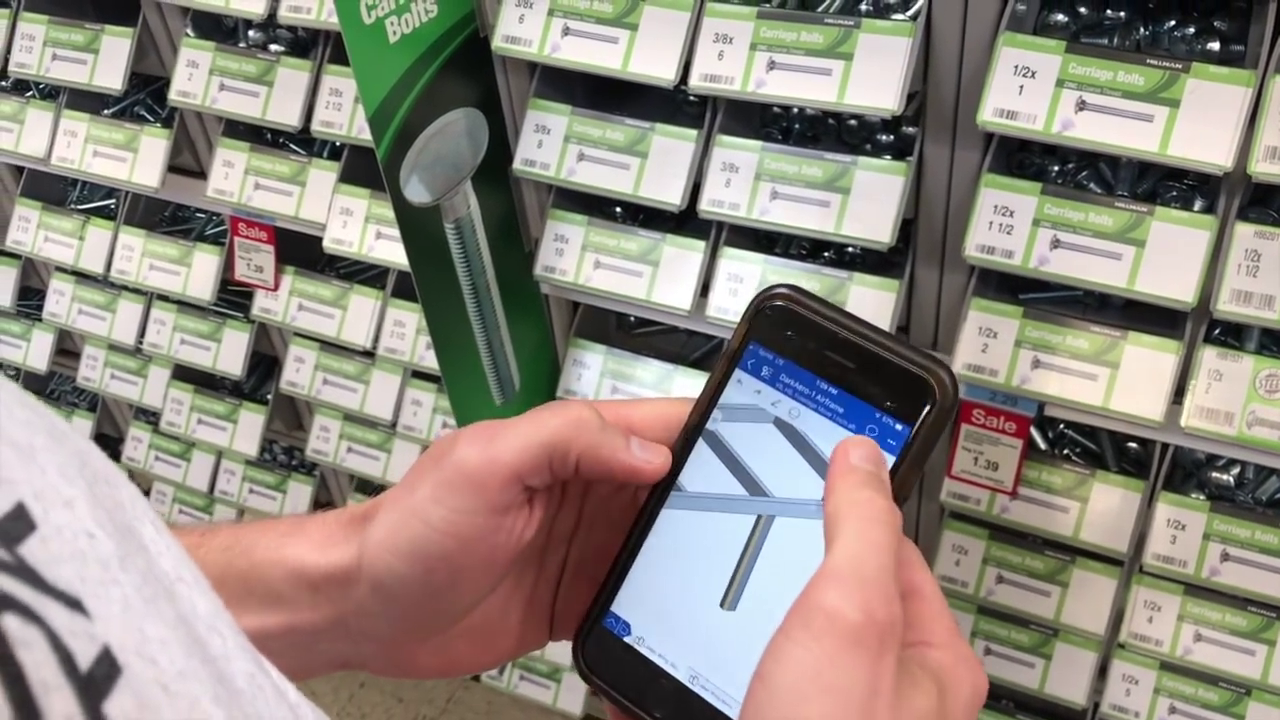
# Show the airframe tube structure's mass properties in the Onshape mobile app.
pyautogui.click(815, 440)
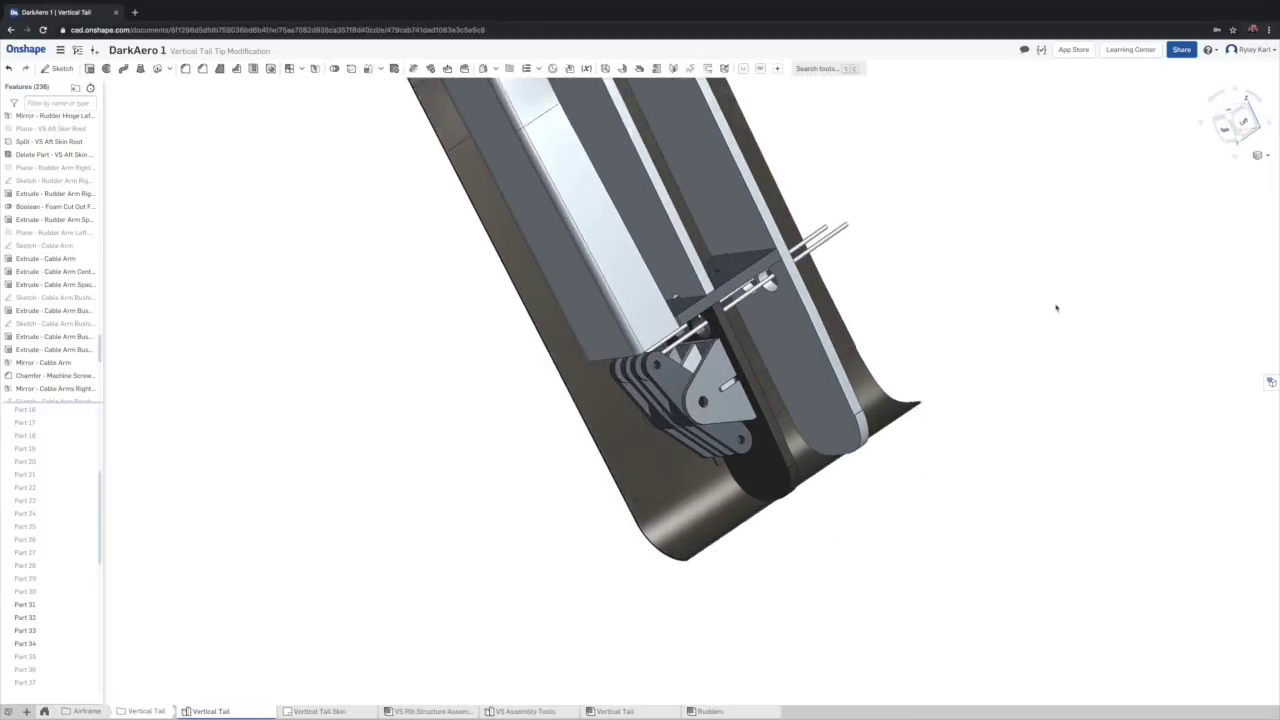
# Review the DarkAero 1 document's sharing settings.
pyautogui.click(1181, 49)
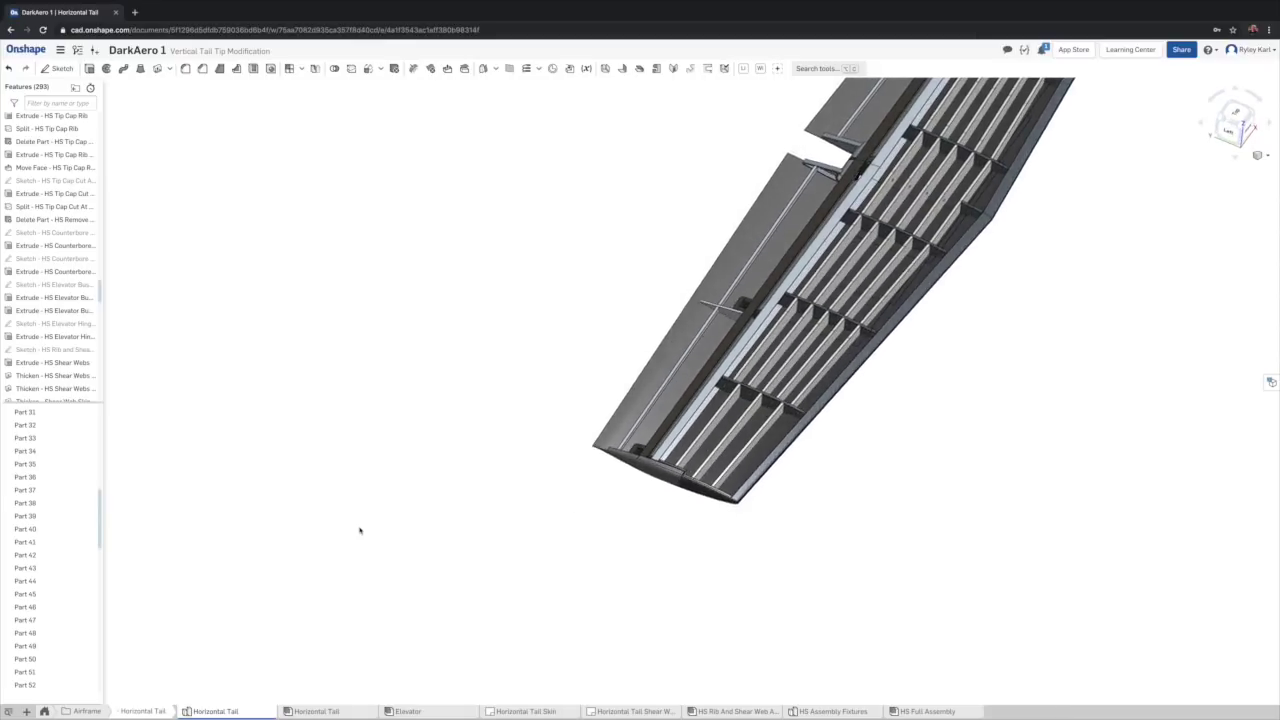
# Hide the horizontal tail's tip cap and tilt the view to see the elevator balance.
pyautogui.scroll(6, 662, 522)
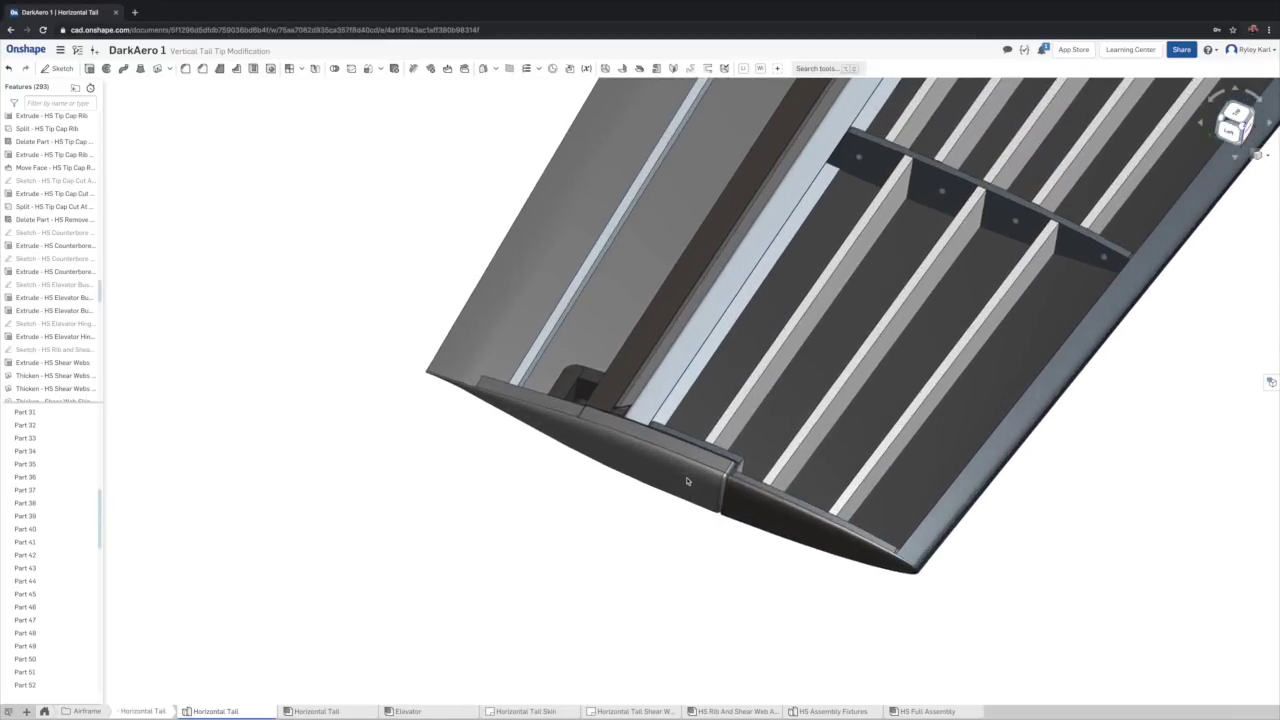
pyautogui.click(785, 517)
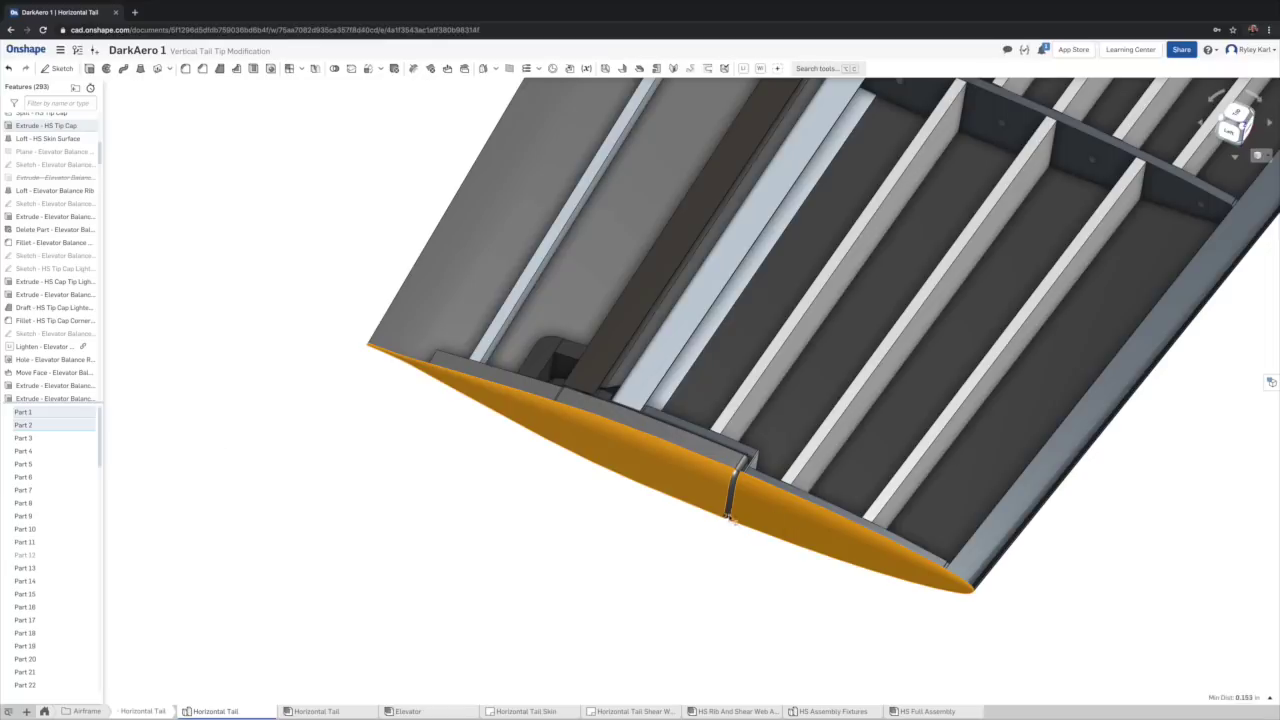
pyautogui.click(63, 480)
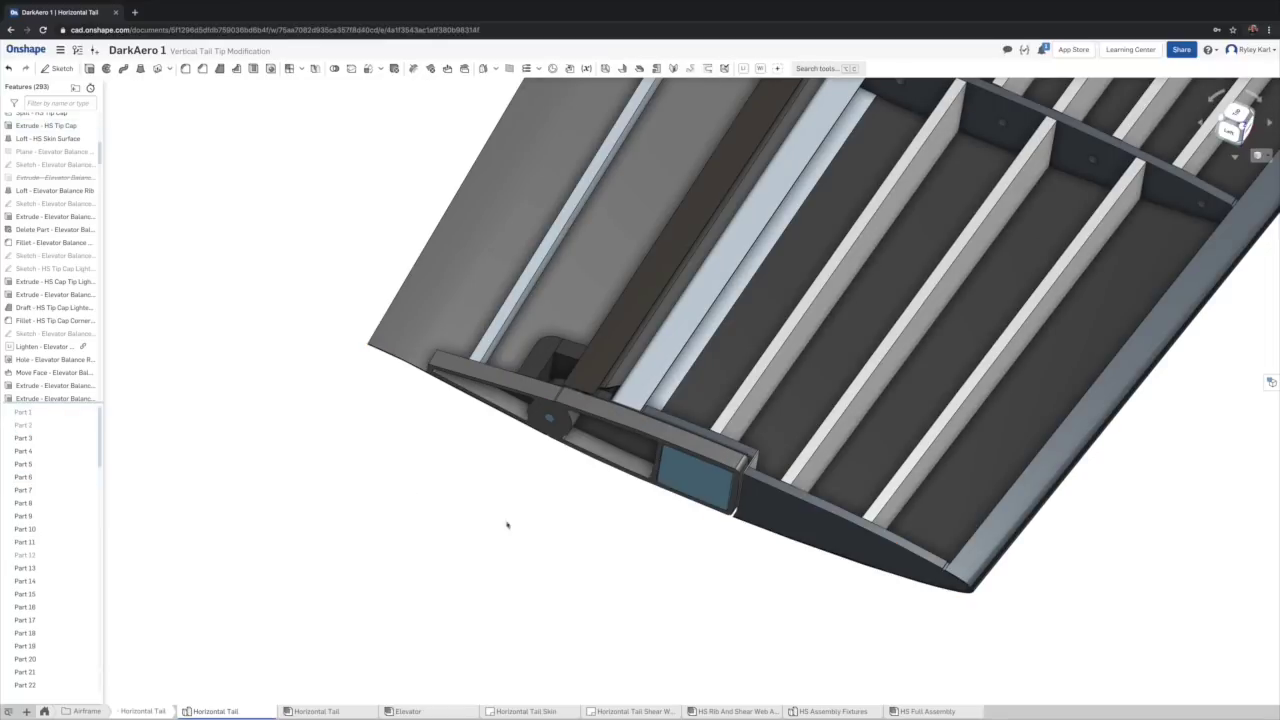
pyautogui.press('Up')
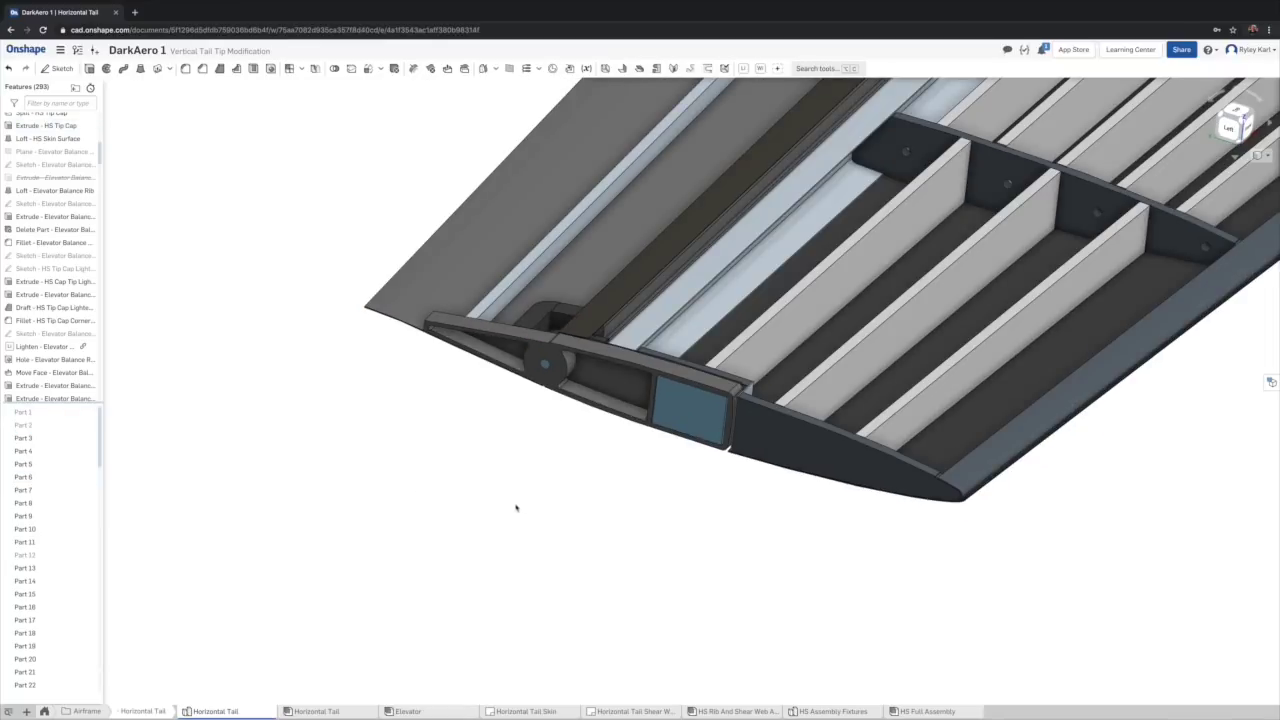
pyautogui.press('Up')
pyautogui.press('Up')
pyautogui.press('Up')
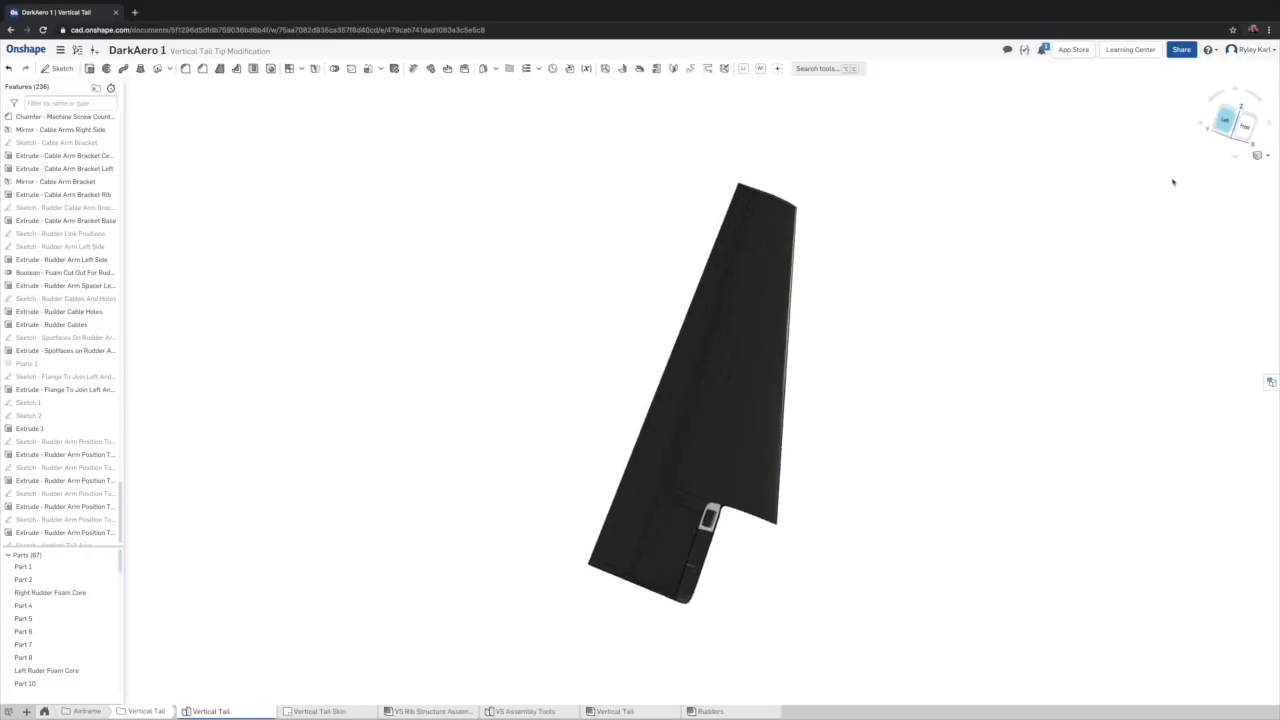
# Hide the vertical tail skin, then hide every part except the rudder cable arm.
pyautogui.click(755, 328)
pyautogui.press('y')
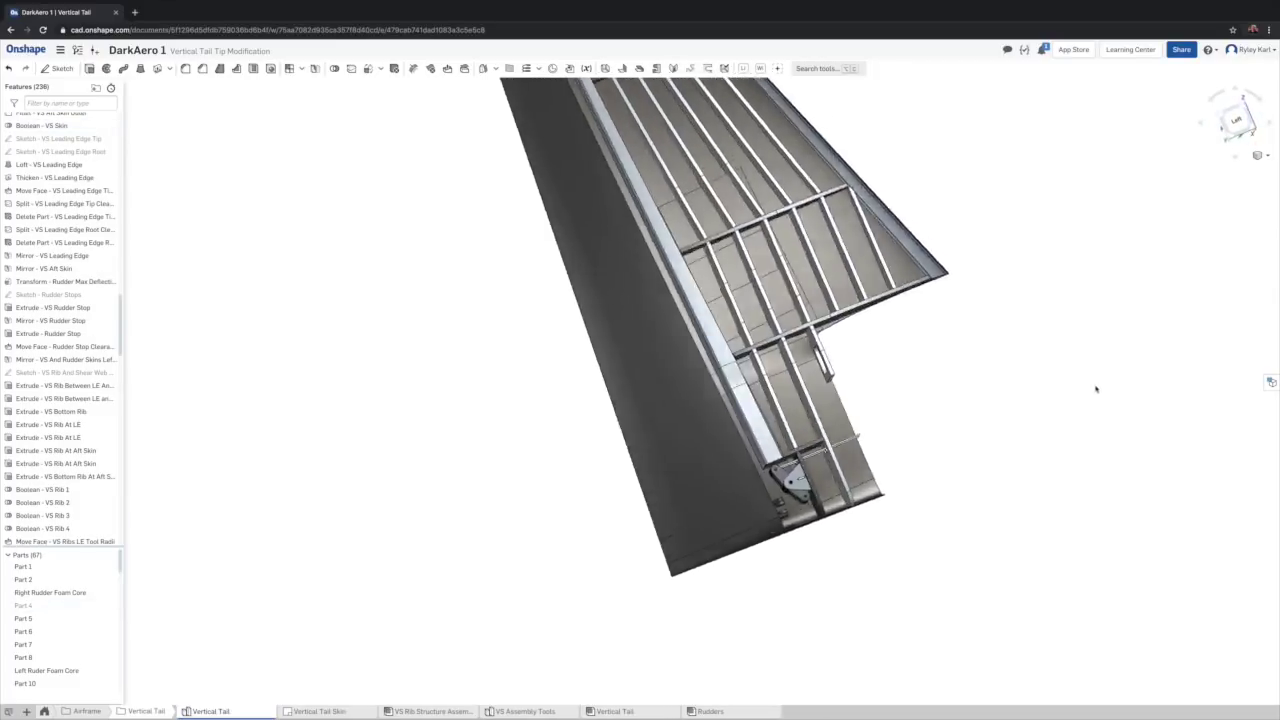
pyautogui.click(828, 268)
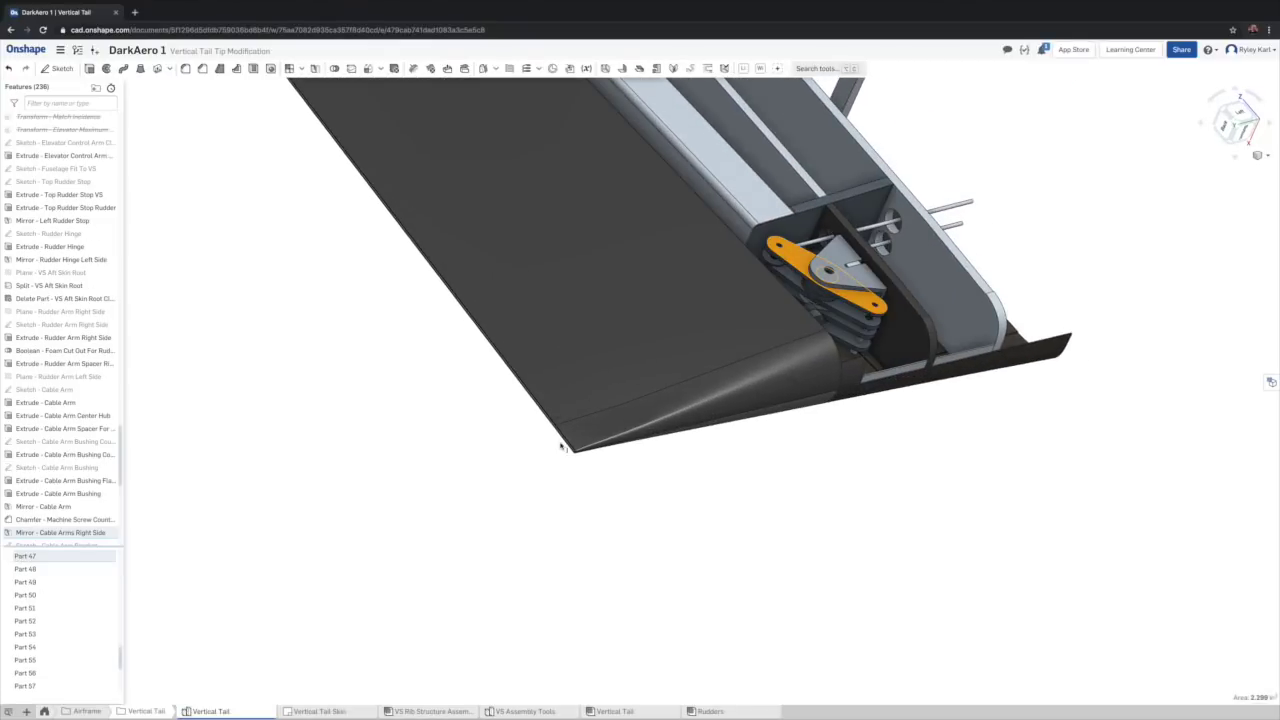
pyautogui.click(54, 651)
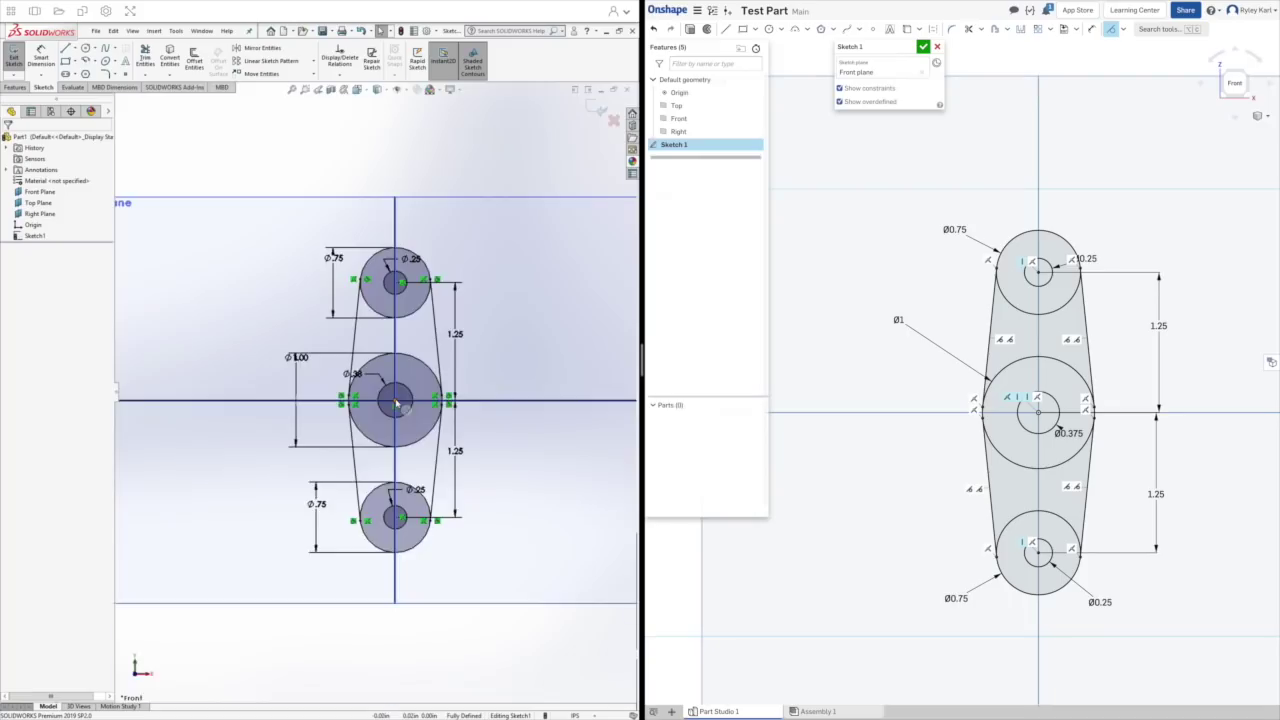
# Zoom both cable-arm sketches to fit and finish the Onshape and SOLIDWORKS sketches.
pyautogui.press('f')
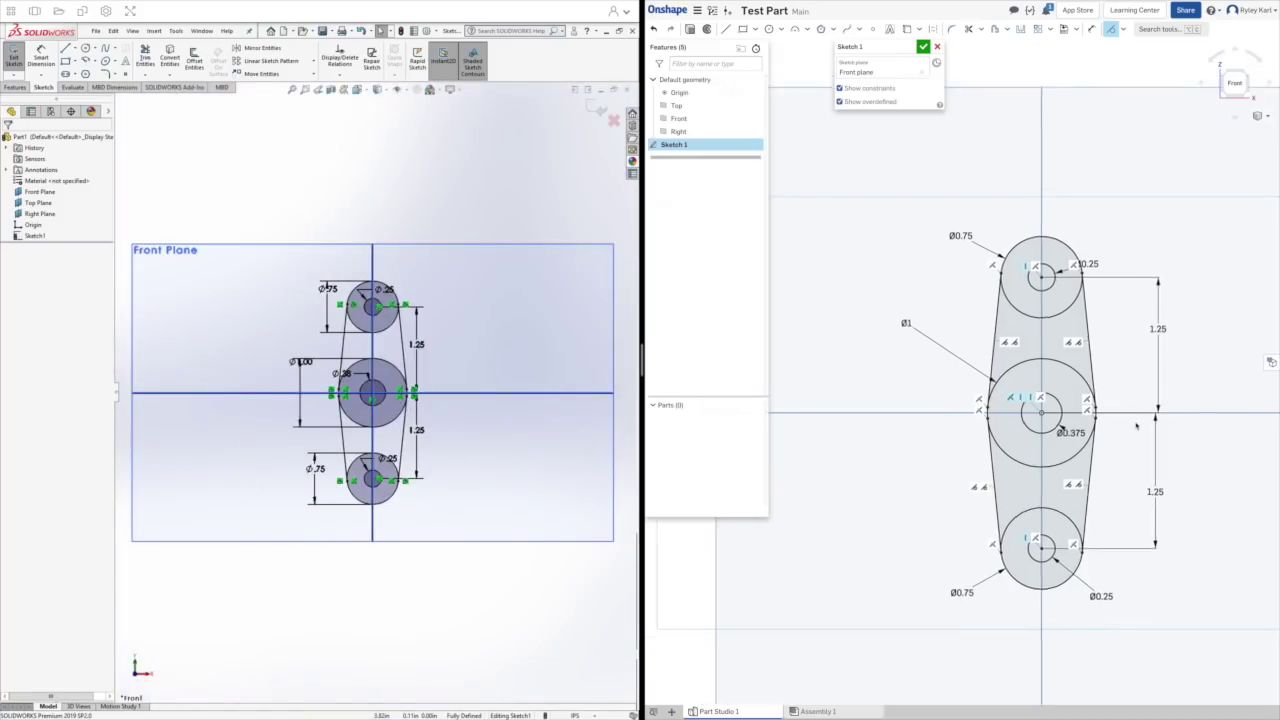
pyautogui.press('f')
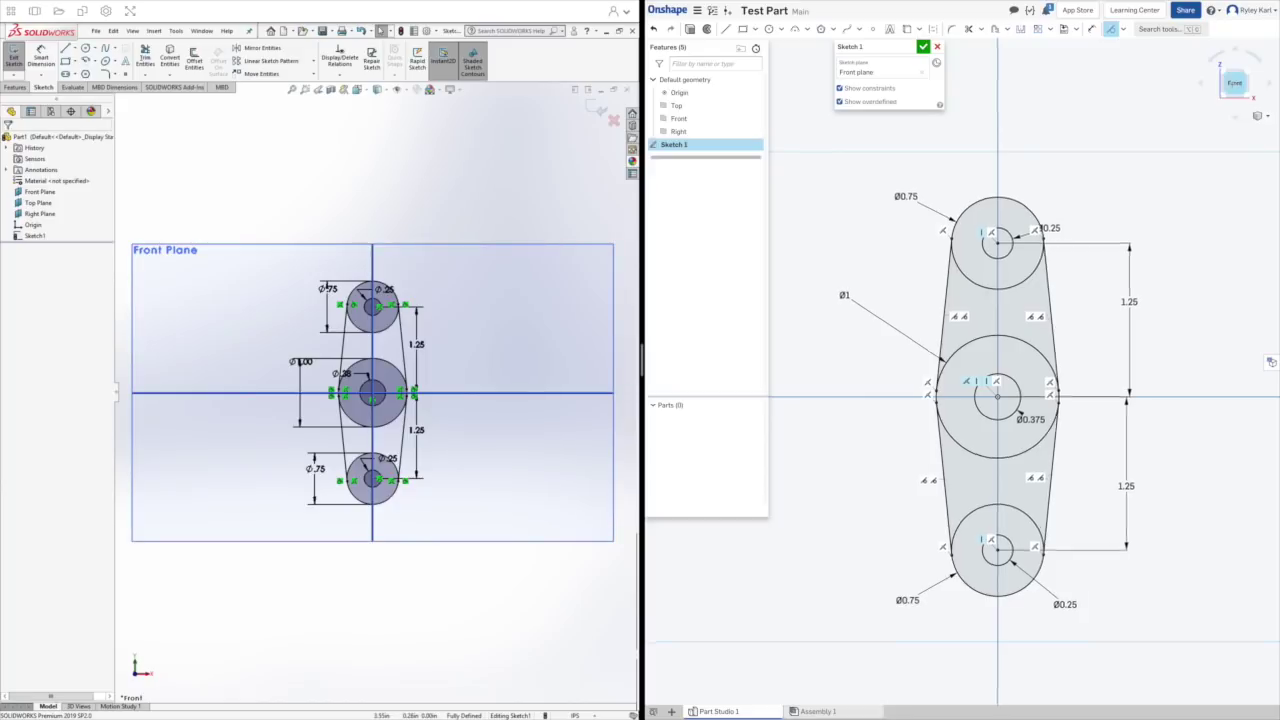
pyautogui.press('f')
pyautogui.click(923, 46)
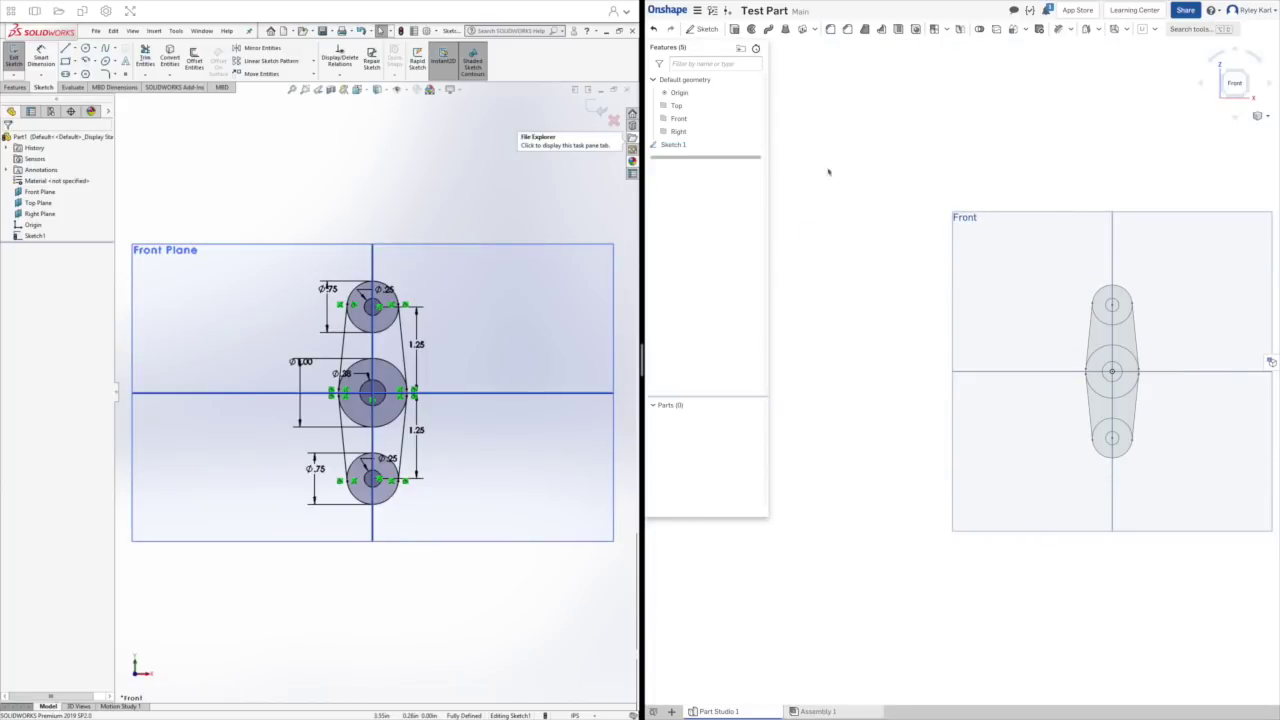
pyautogui.click(595, 110)
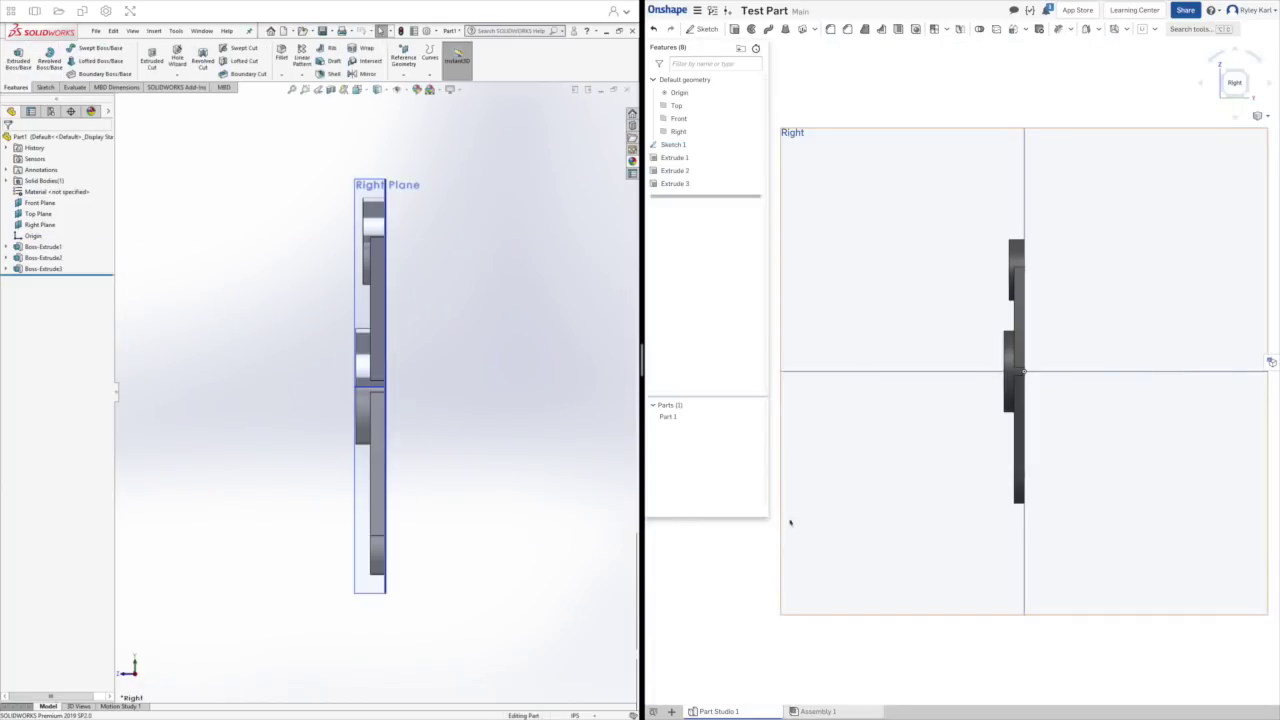
# Cycle both extruded cable-arm parts through isometric and front standard views.
pyautogui.click(1236, 86)
pyautogui.click(1236, 88)
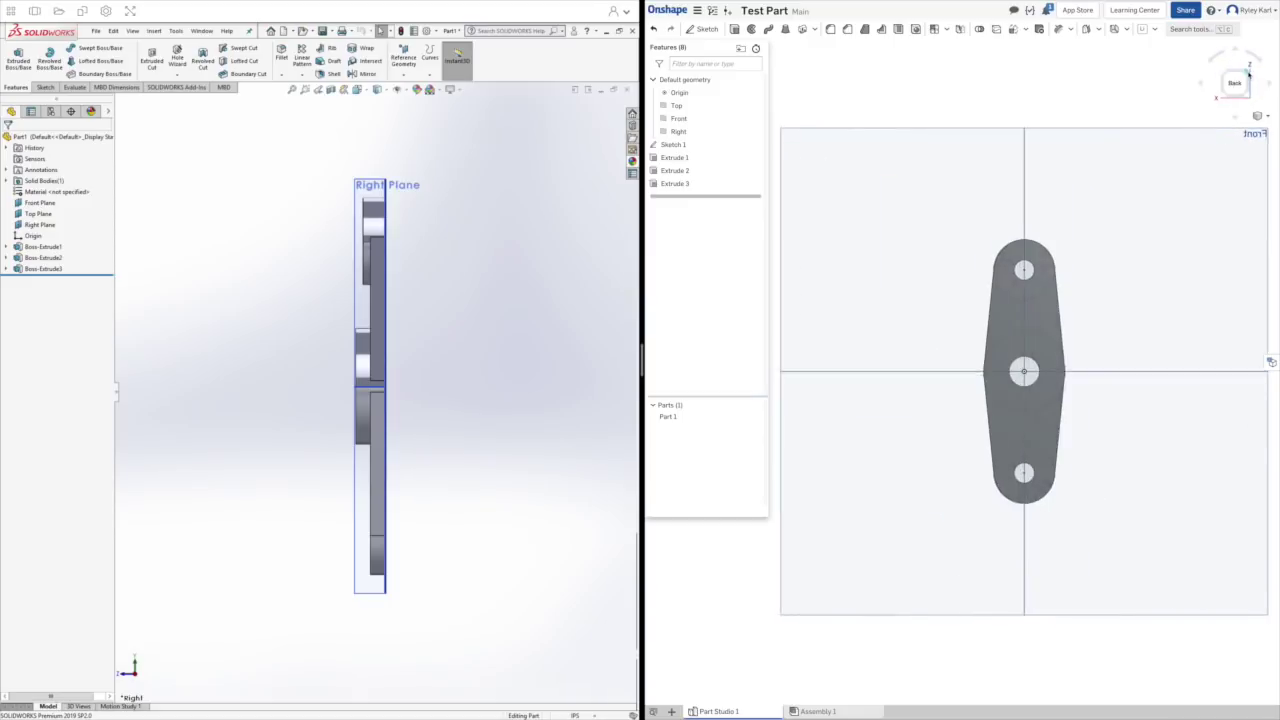
pyautogui.click(1244, 88)
pyautogui.click(1247, 88)
pyautogui.click(1247, 88)
pyautogui.press('space')
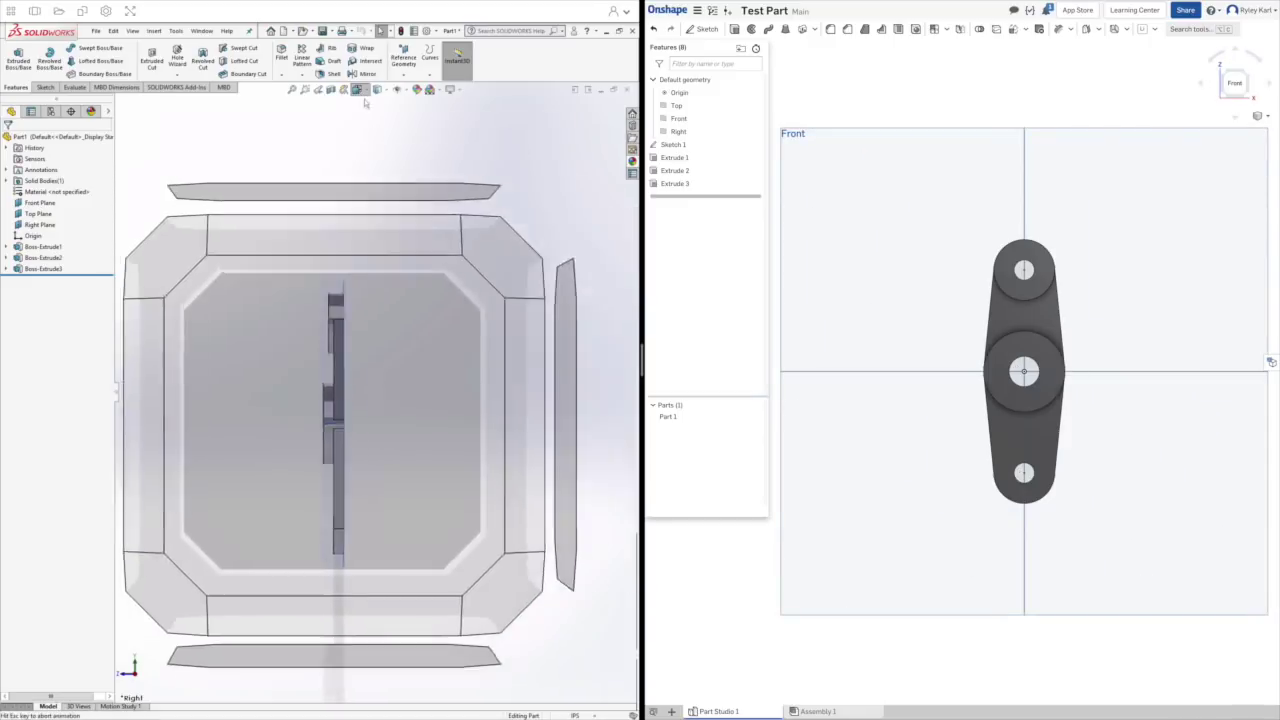
pyautogui.click(426, 375)
pyautogui.click(426, 375)
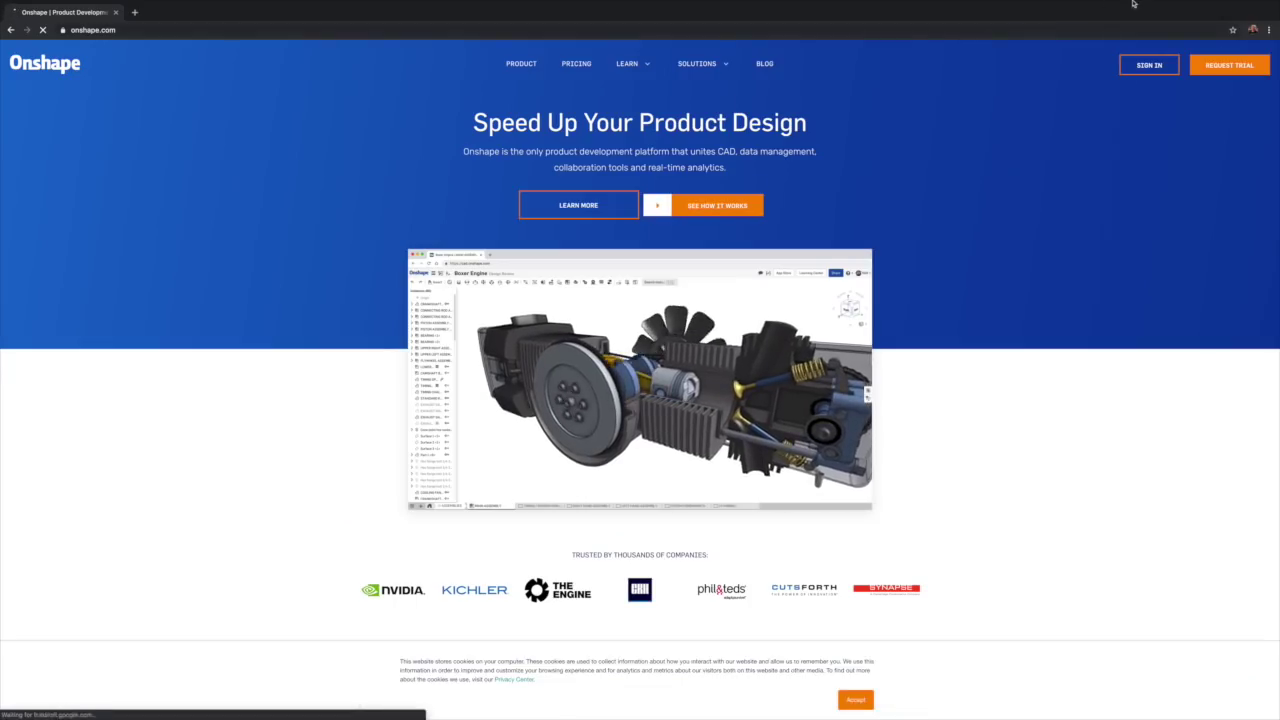
# Start the Onshape trial signup with REQUEST TRIAL.
pyautogui.click(1240, 66)
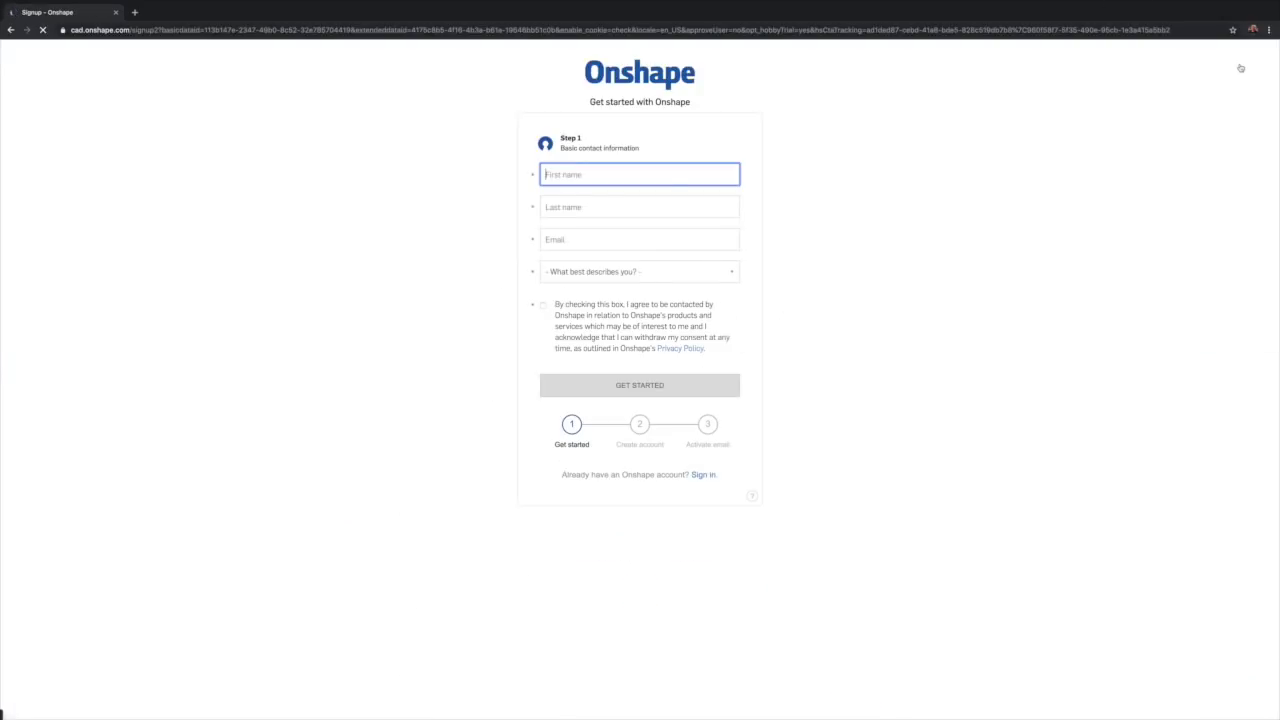